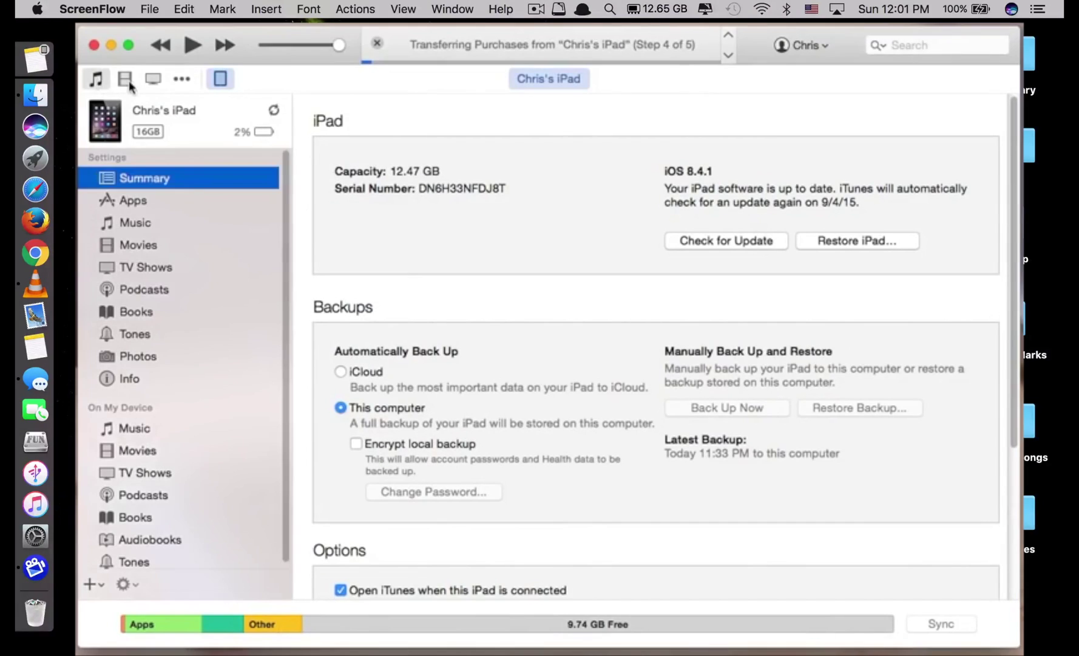
Switch iTunes from the iPad Summary page to the Music library
left_click(99, 79)
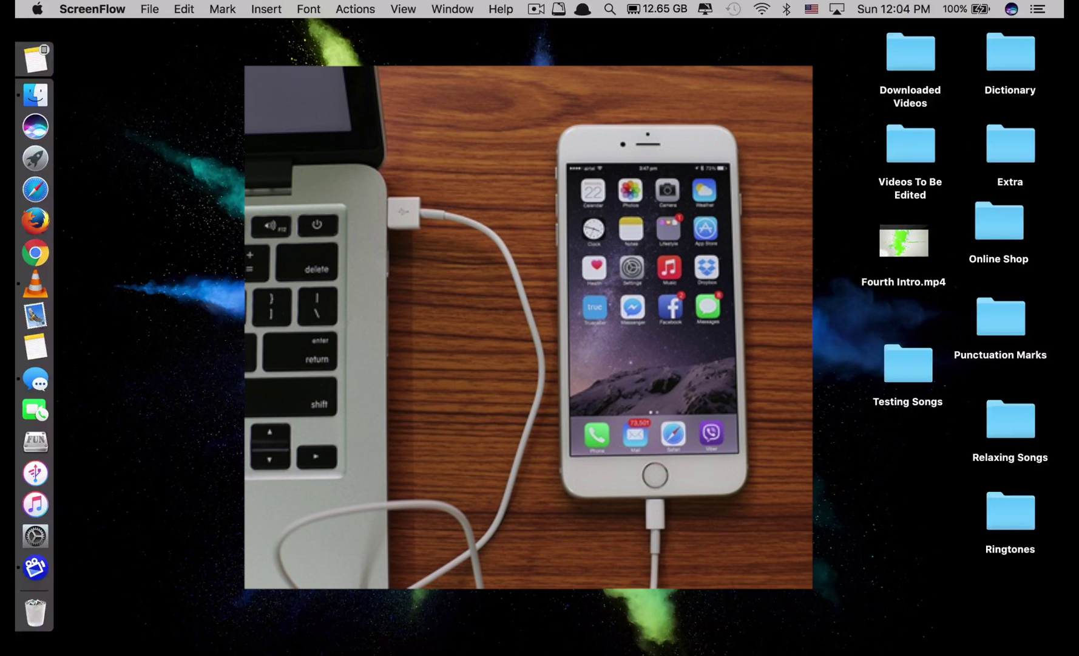
Launch iMazing from Launchpad and move its window up and to the left
key("F4")
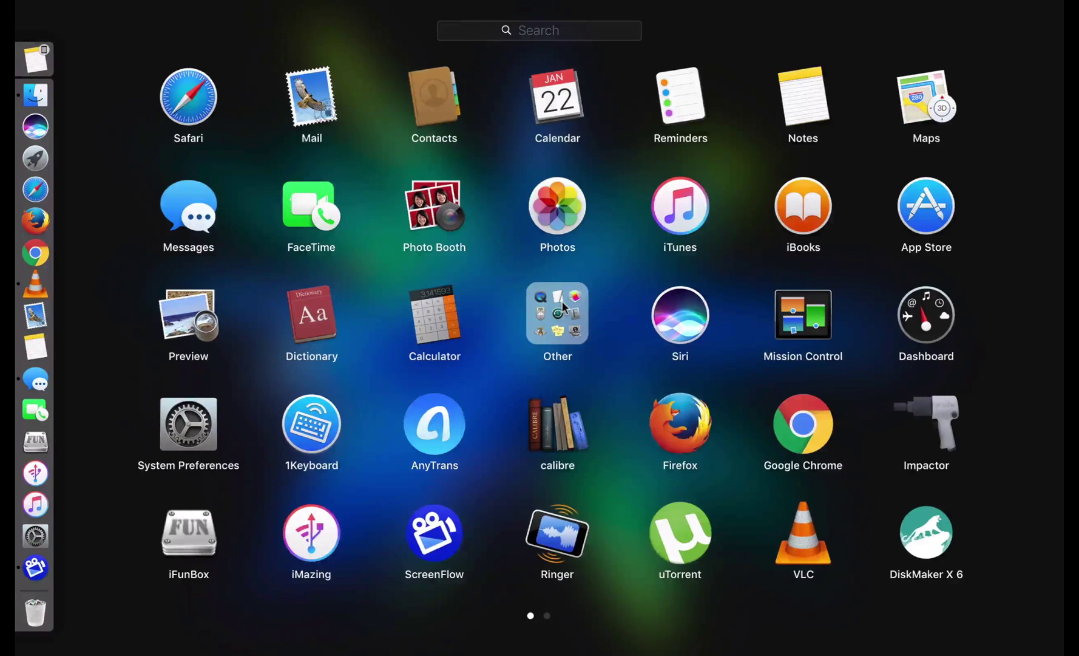
left_click(312, 532)
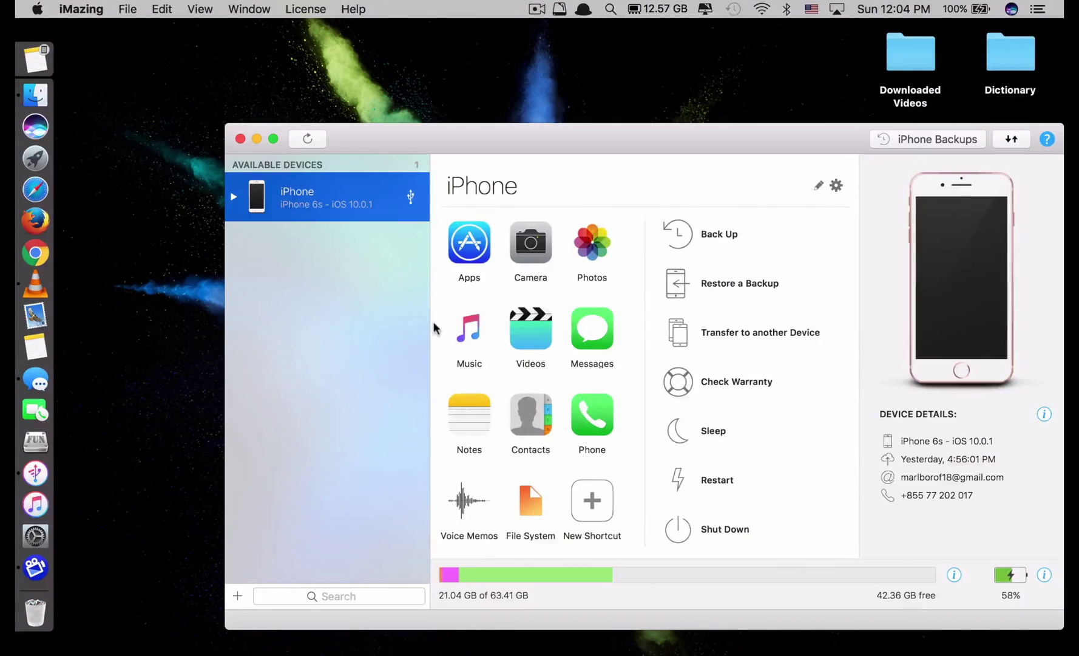
left_click_drag(577, 145, 538, 94)
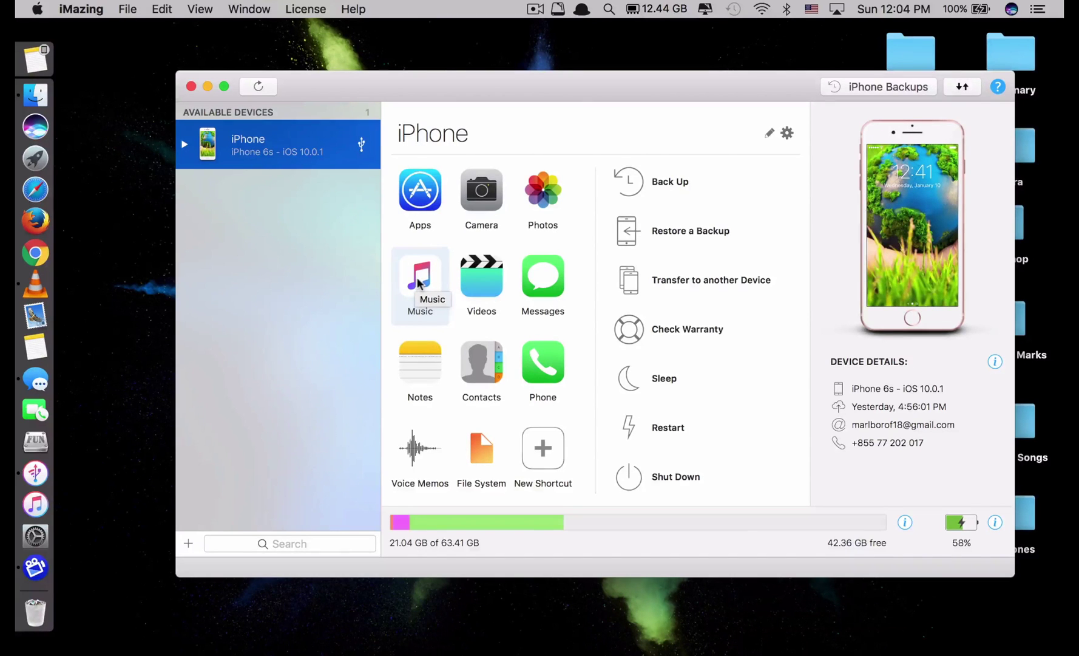
Open the iPhone's 45-track music library and select the first six songs
left_click(420, 278)
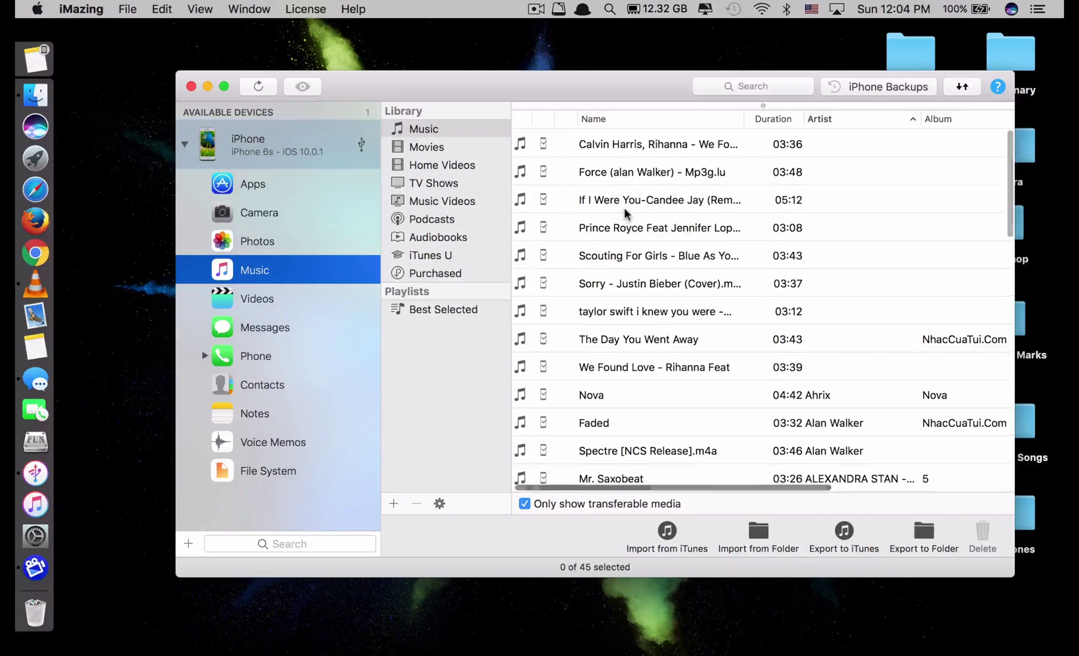
scroll(627, 213, "down", 5)
scroll(626, 213, "up", 5)
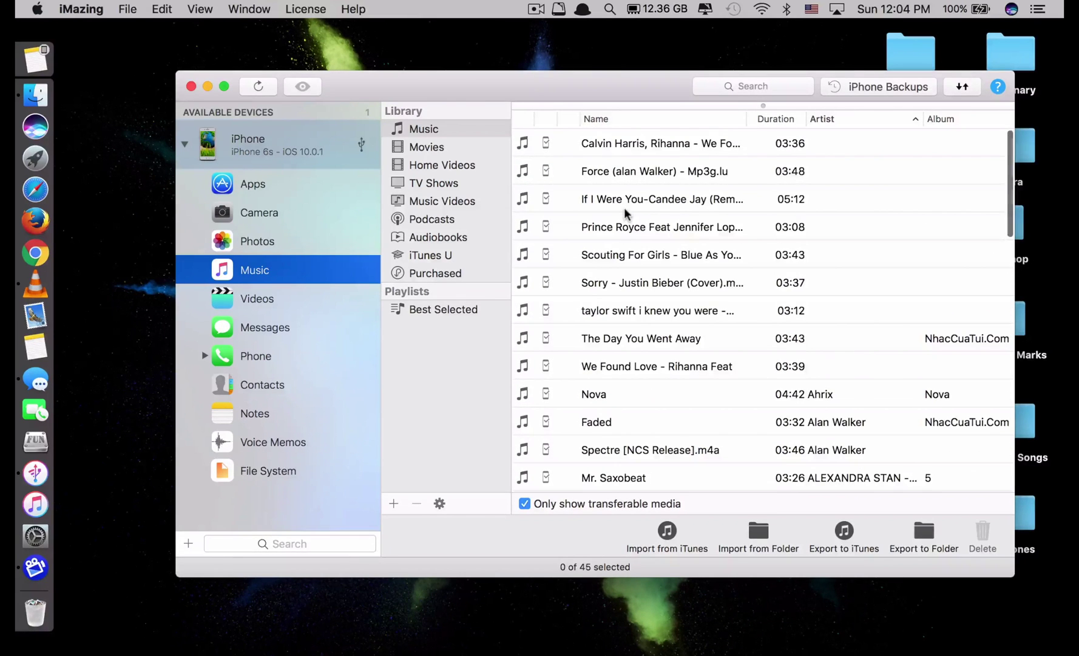
scroll(626, 213, "down", 3)
scroll(627, 213, "up", 3)
left_click_drag(662, 282, 687, 226)
left_click(691, 144, "shift")
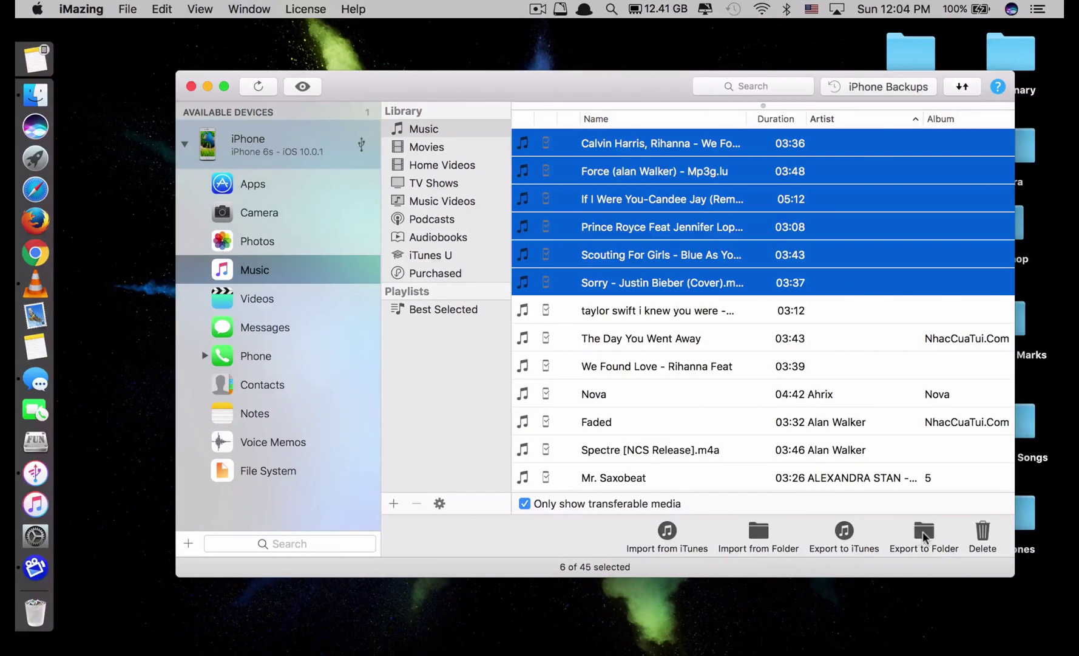
Export the six selected songs to a folder on the Desktop
left_click(923, 532)
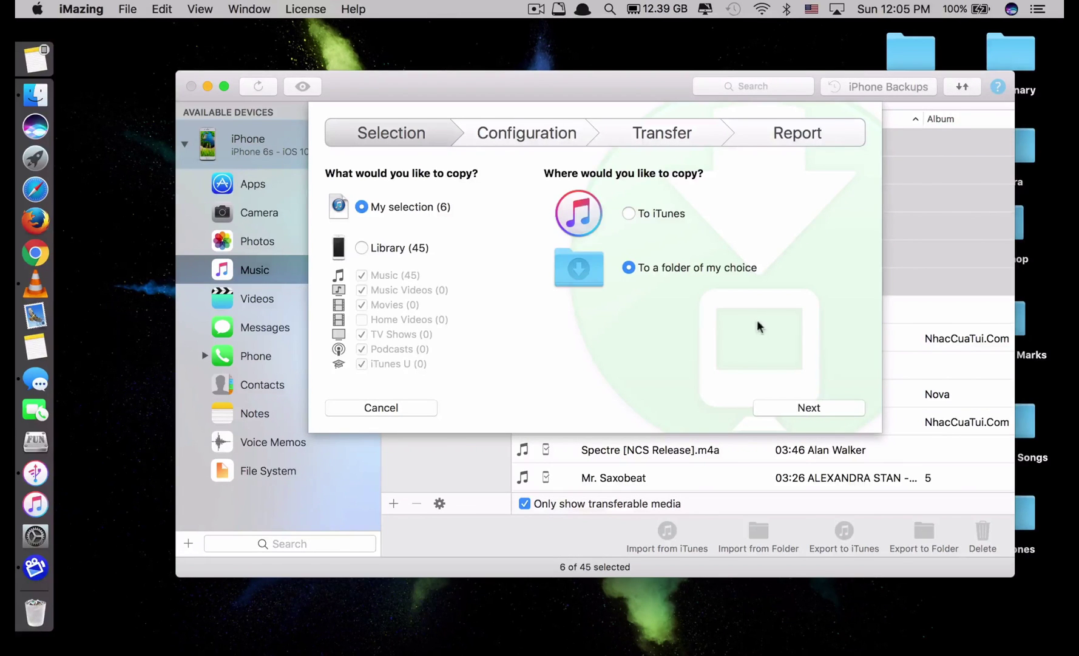
left_click(808, 406)
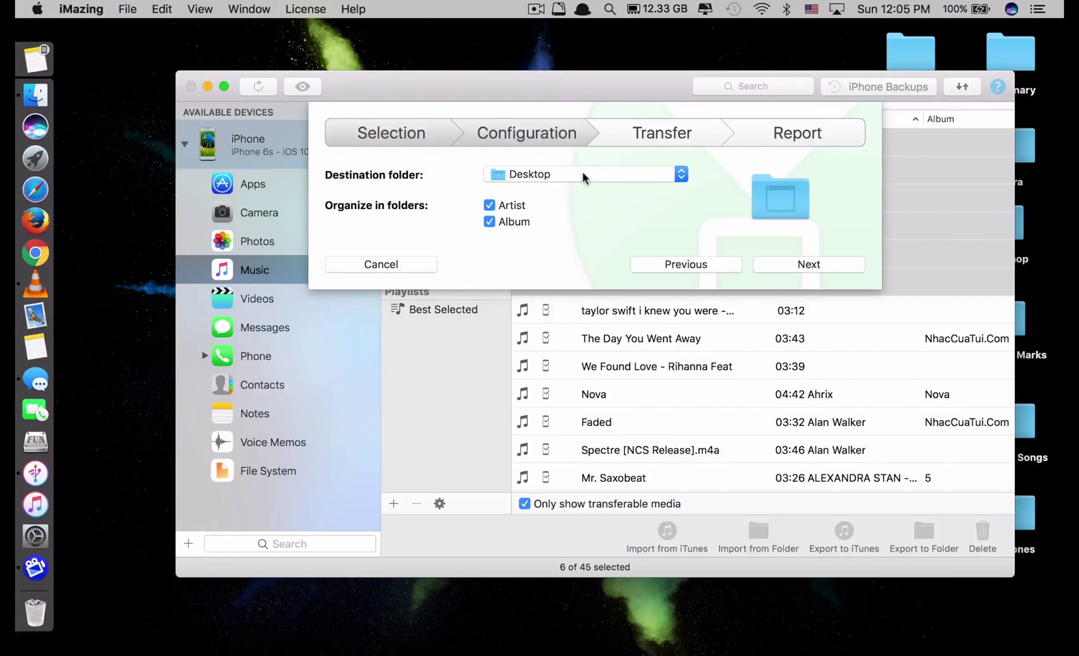
left_click(635, 174)
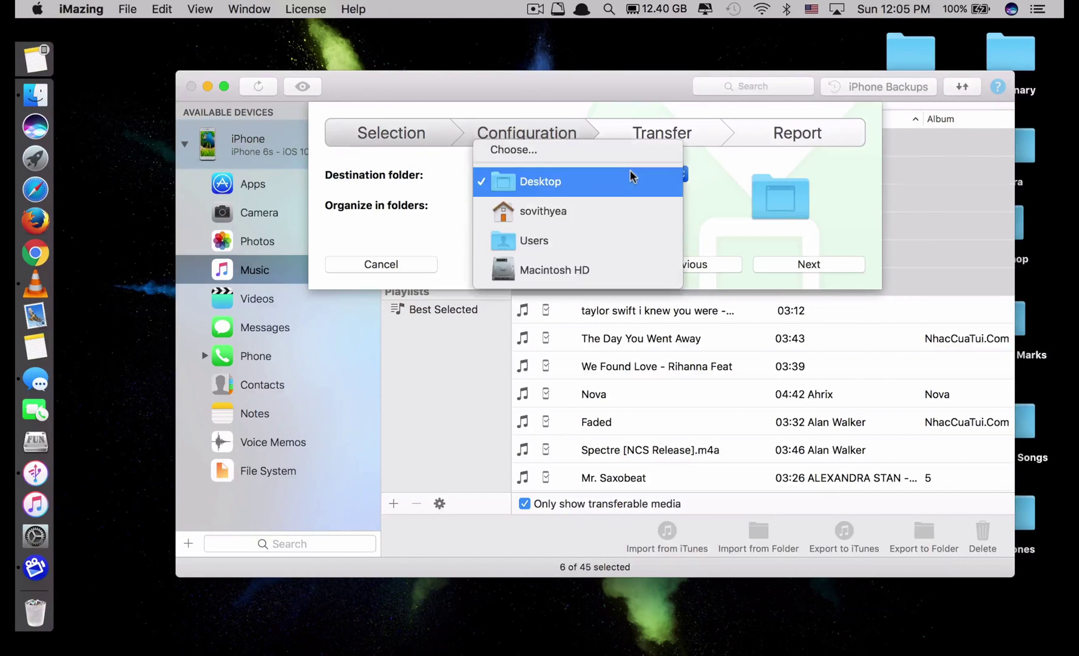
left_click(798, 263)
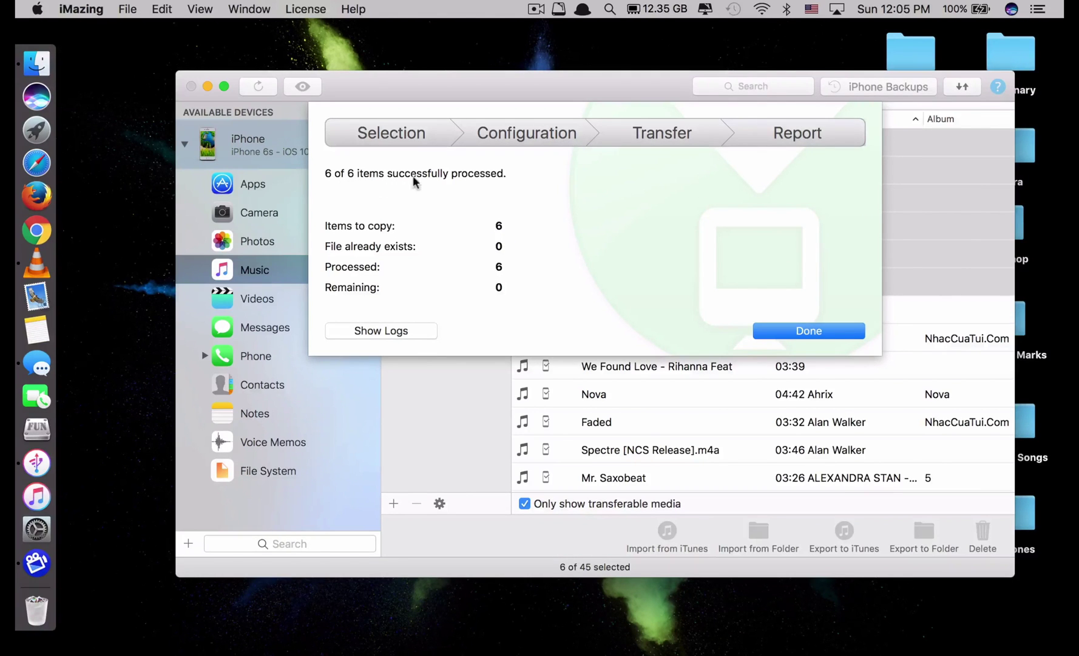
Close the export report and select the six mp3s in Desktop › Unknown Artist › Unknown Album
left_click(775, 336)
double_click(911, 513)
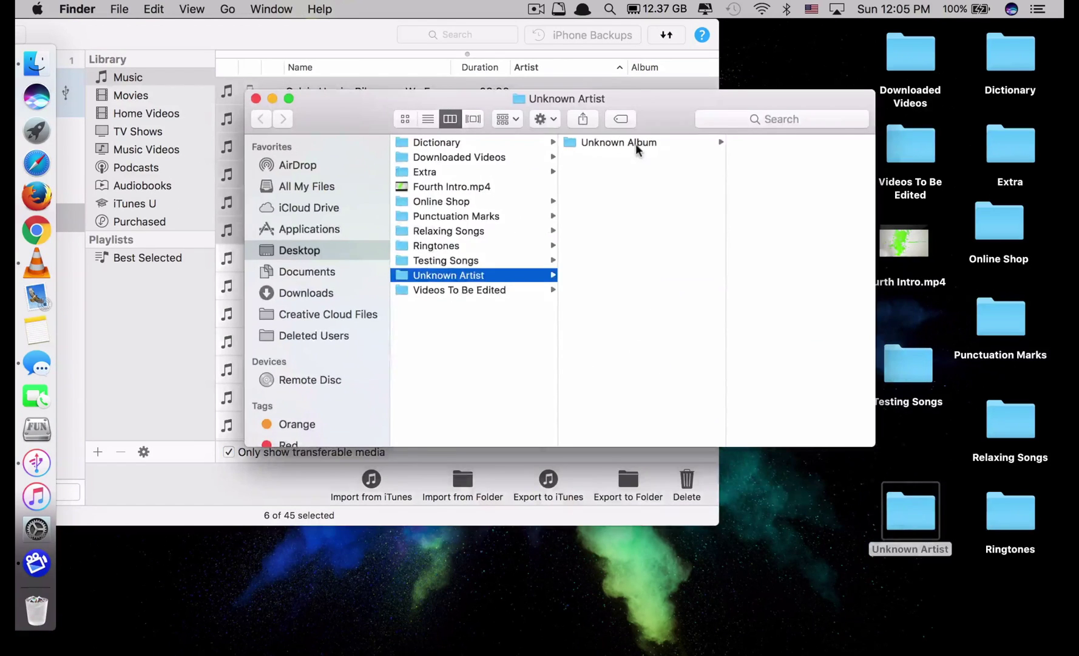
left_click(619, 143)
key("super+a")
left_click_drag(503, 99, 458, 100)
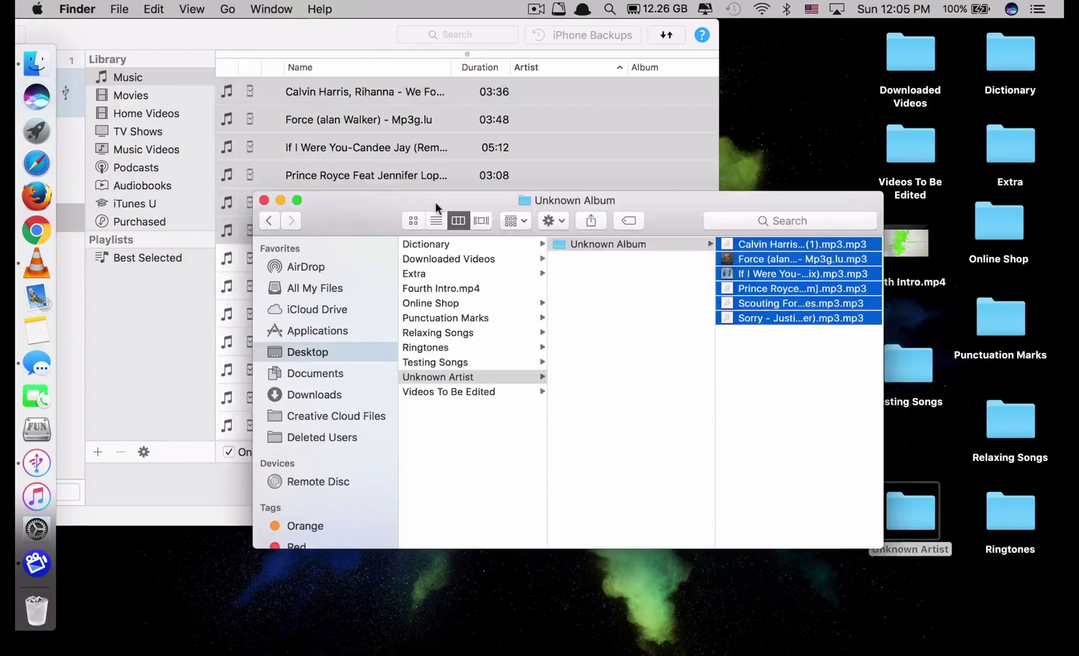
left_click_drag(438, 99, 451, 158)
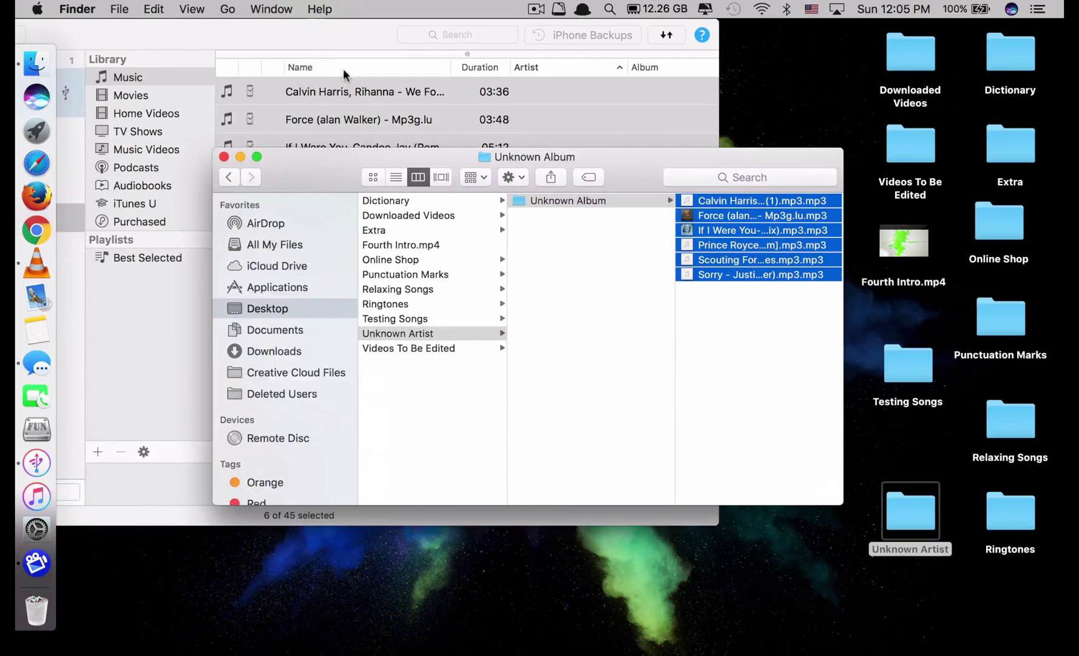
left_click(334, 60)
left_click_drag(318, 36, 408, 51)
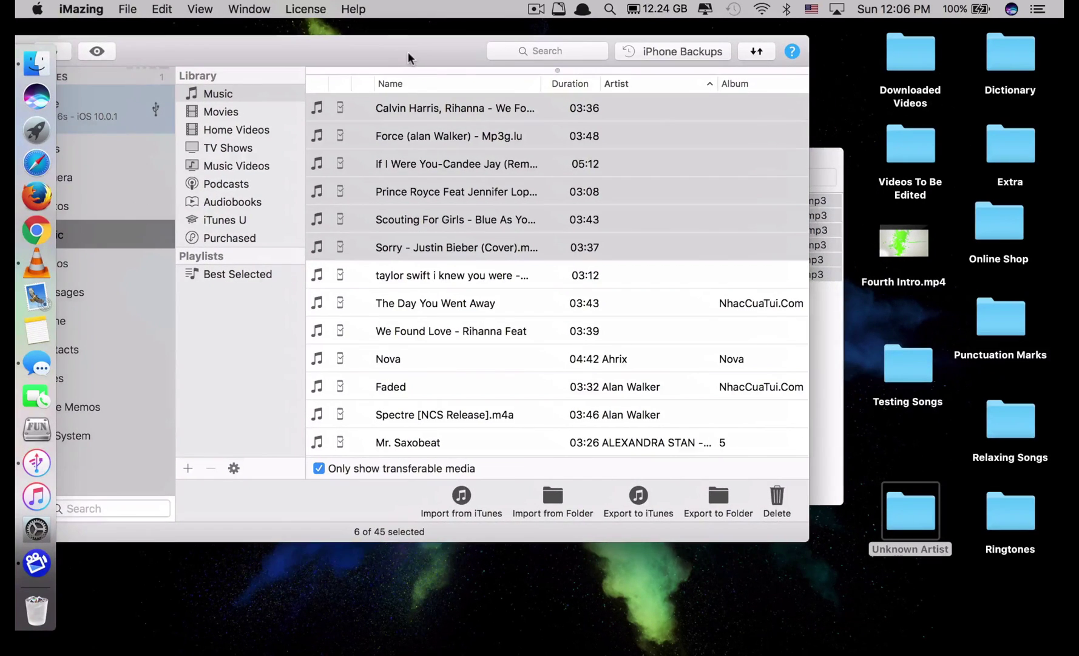
Select the newly connected iPad Air 2 in iMazing to show its overview
left_click(826, 169)
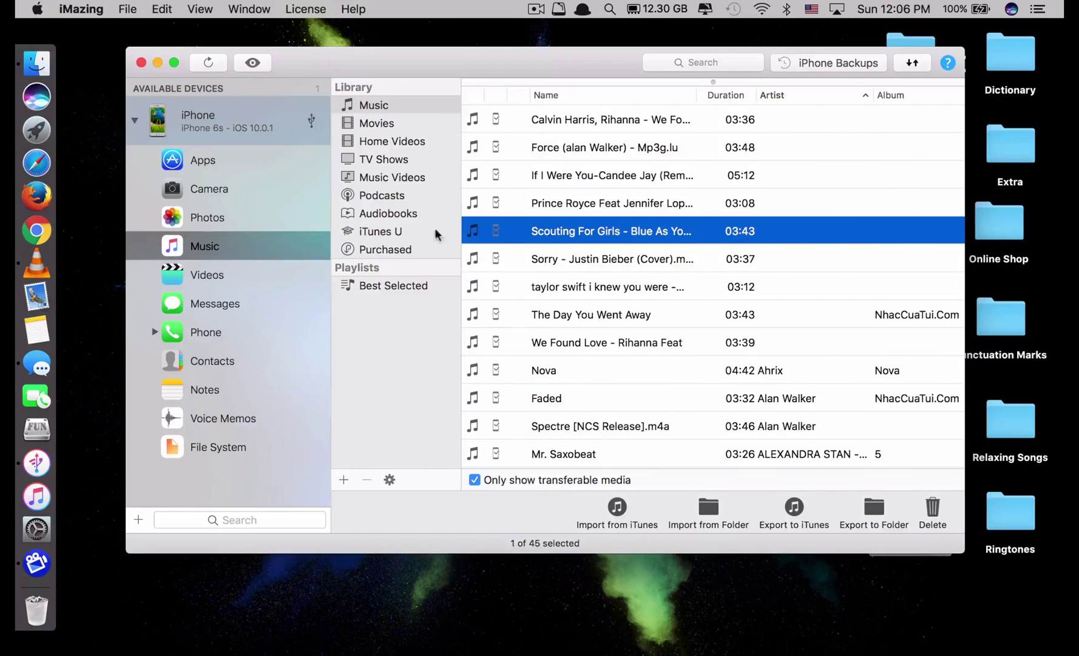
left_click(221, 121)
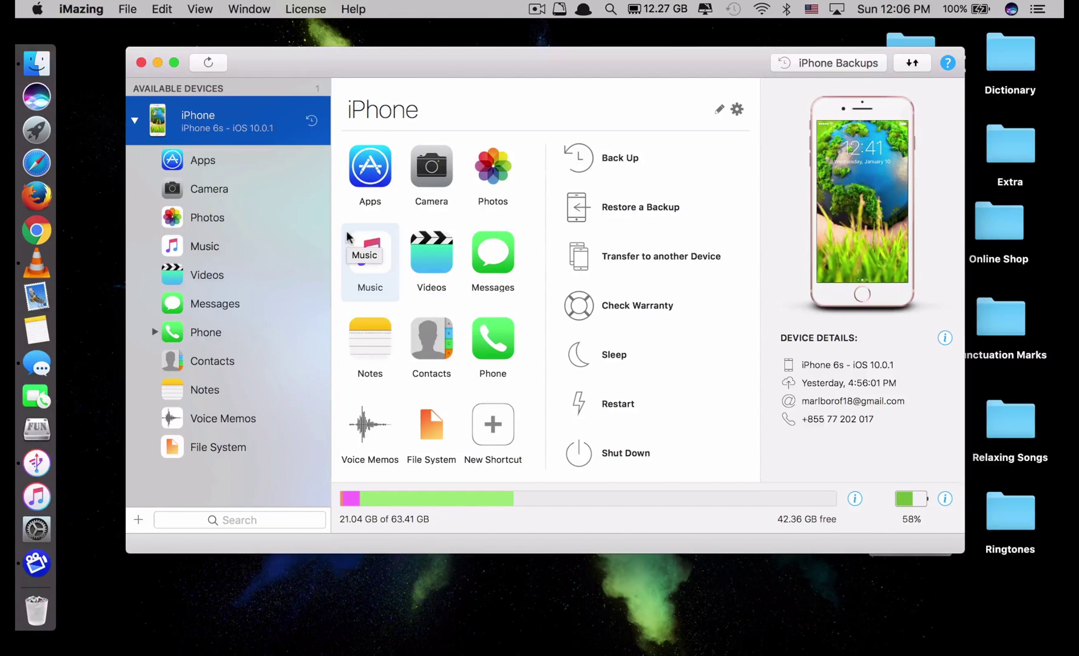
left_click(204, 119)
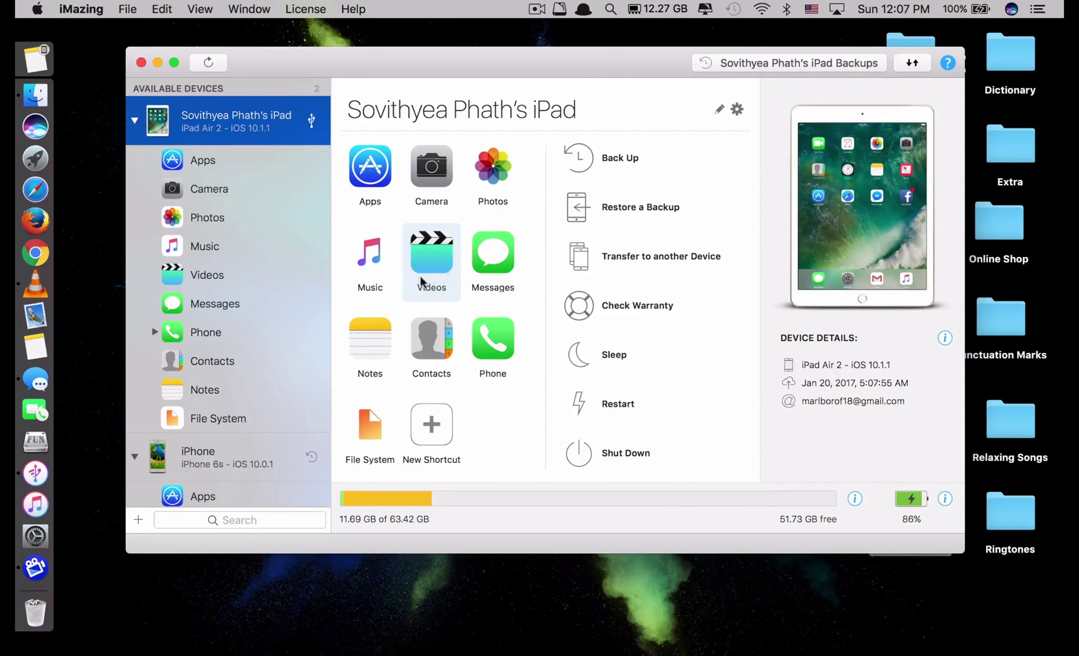
Drag the six mp3s from Unknown Album into the iPad Air 2's music library
left_click(368, 261)
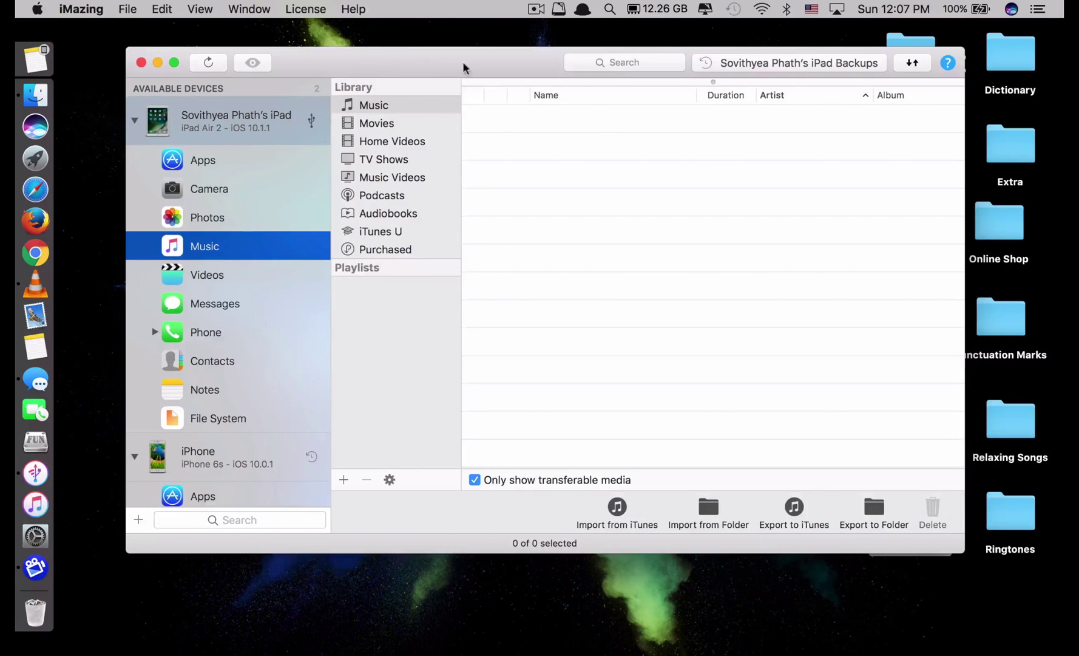
left_click_drag(453, 61, 327, 37)
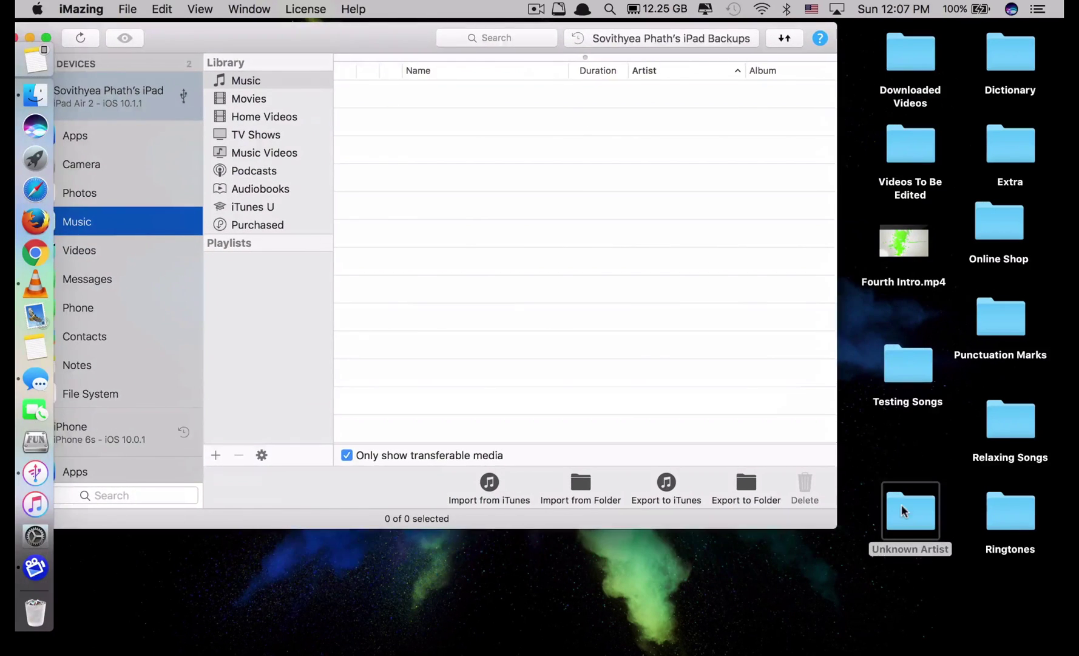
double_click(910, 510)
left_click_drag(523, 143, 722, 280)
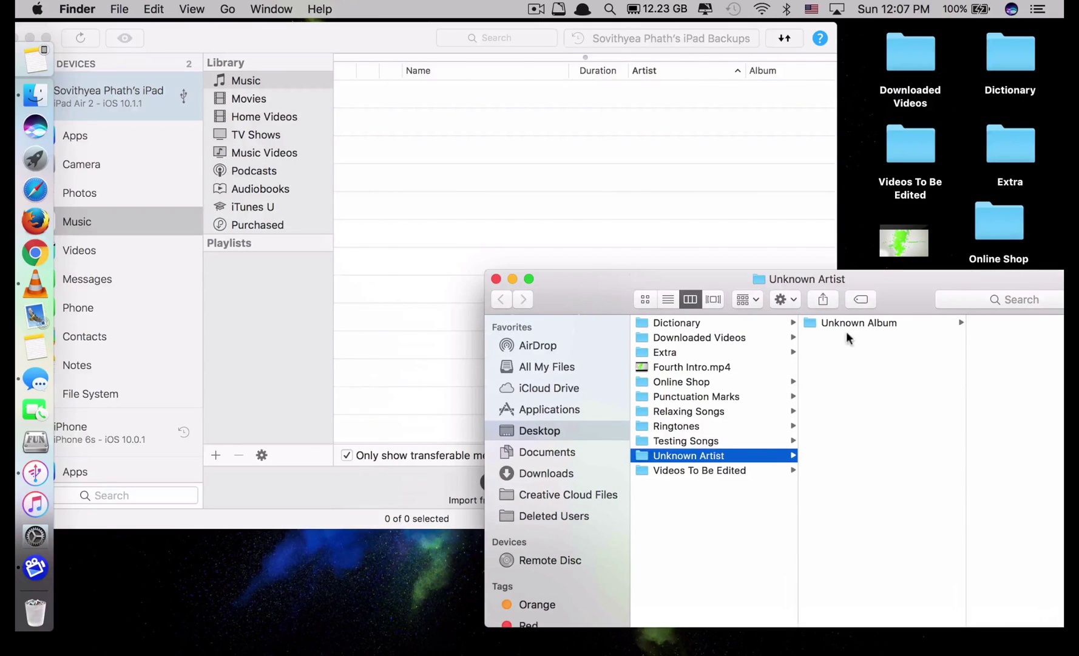
left_click(859, 321)
mouse_move(1012, 396)
left_mouse_down()
mouse_move(980, 371)
mouse_move(969, 322)
mouse_move(524, 146)
left_mouse_up()
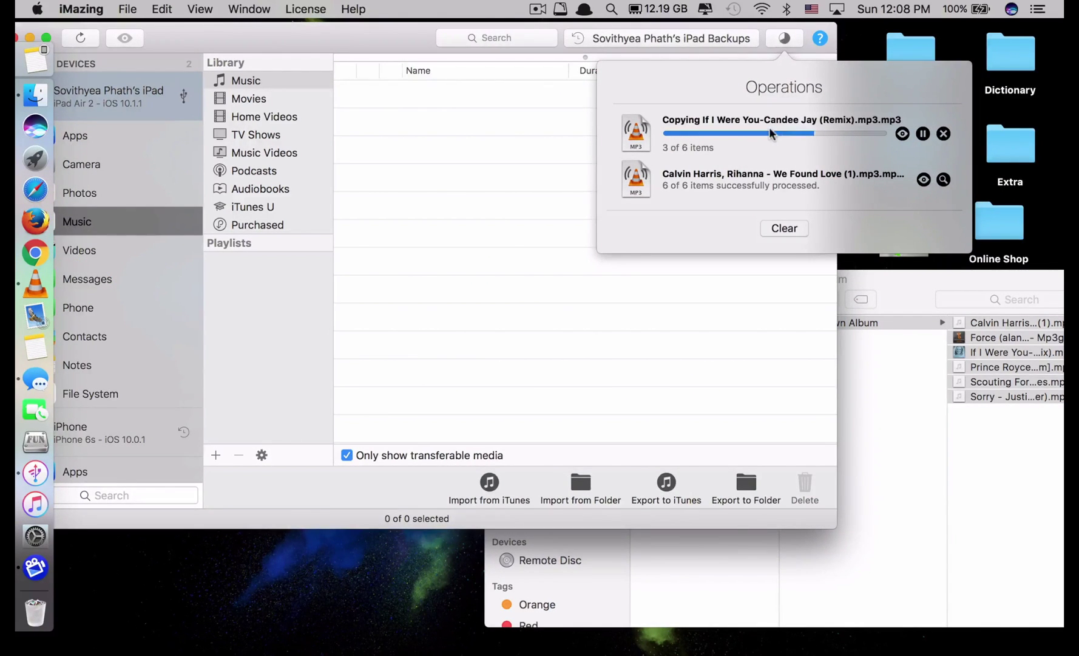
Dismiss the operations summary, then close the Unknown Album window and iMazing
left_click(757, 289)
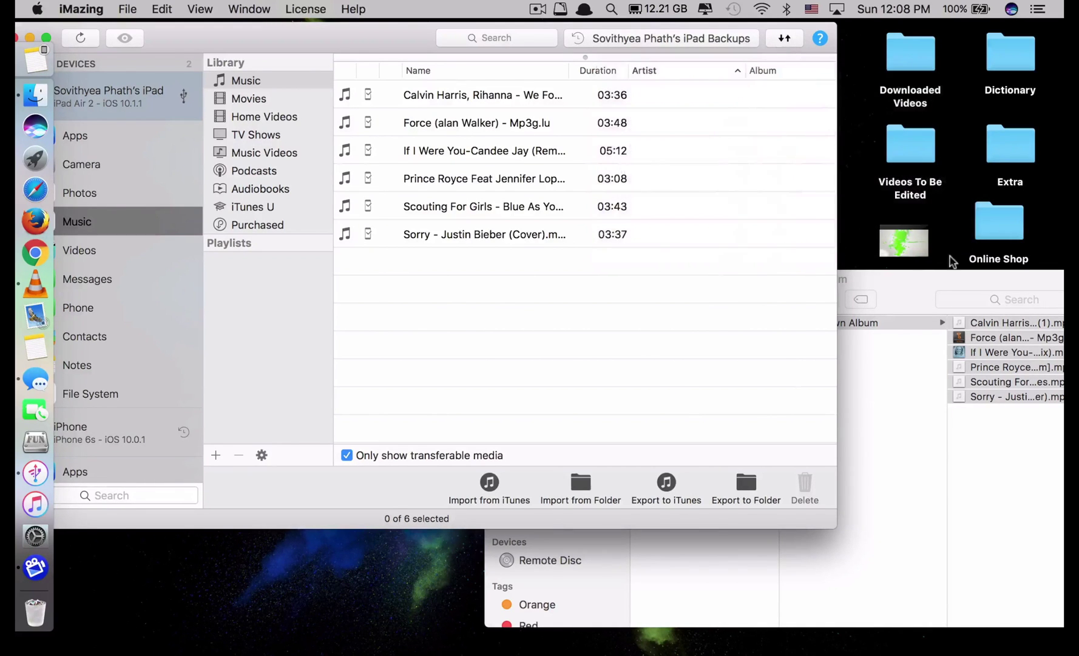
left_click(915, 289)
left_click(494, 278)
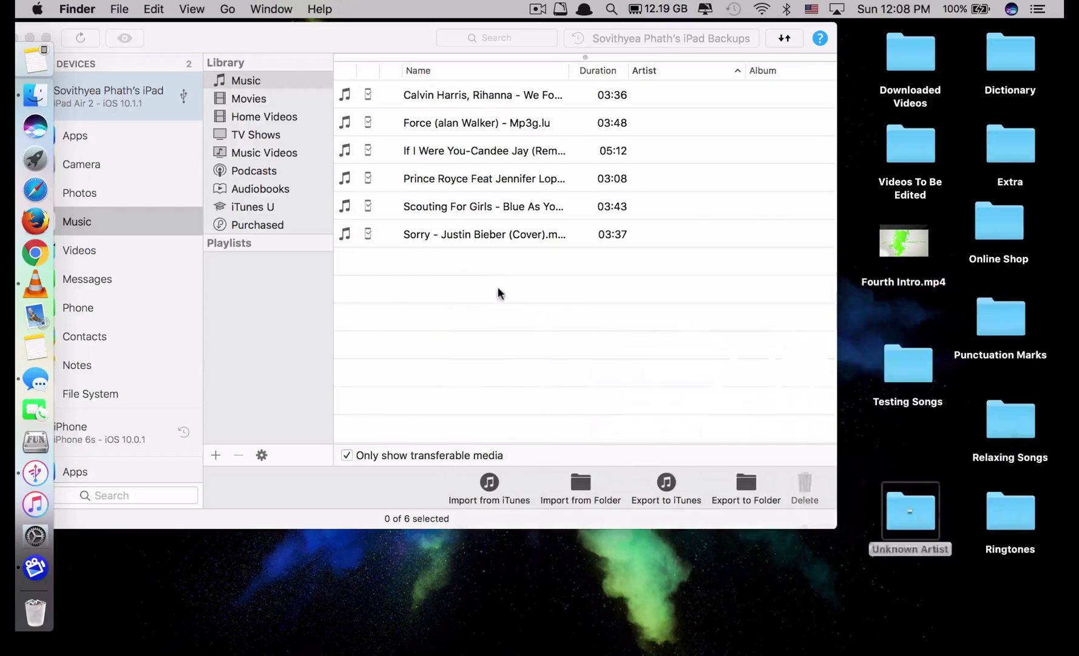
left_click(422, 161)
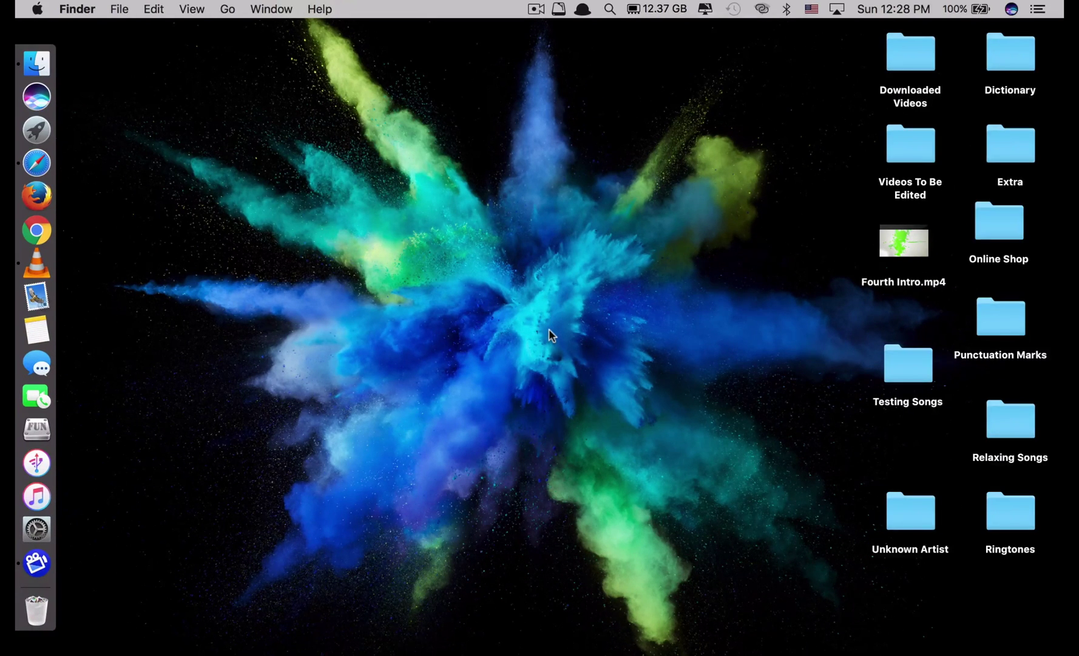
Launch AnyTrans and go to the iPad's Audio > Music section
key("F4")
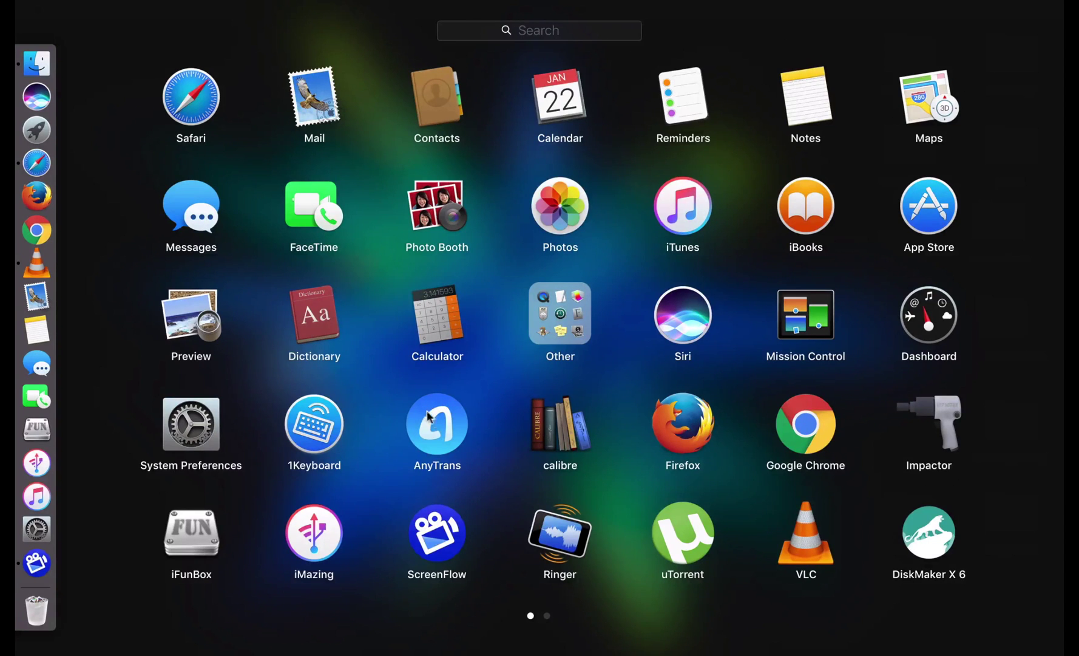
left_click(444, 425)
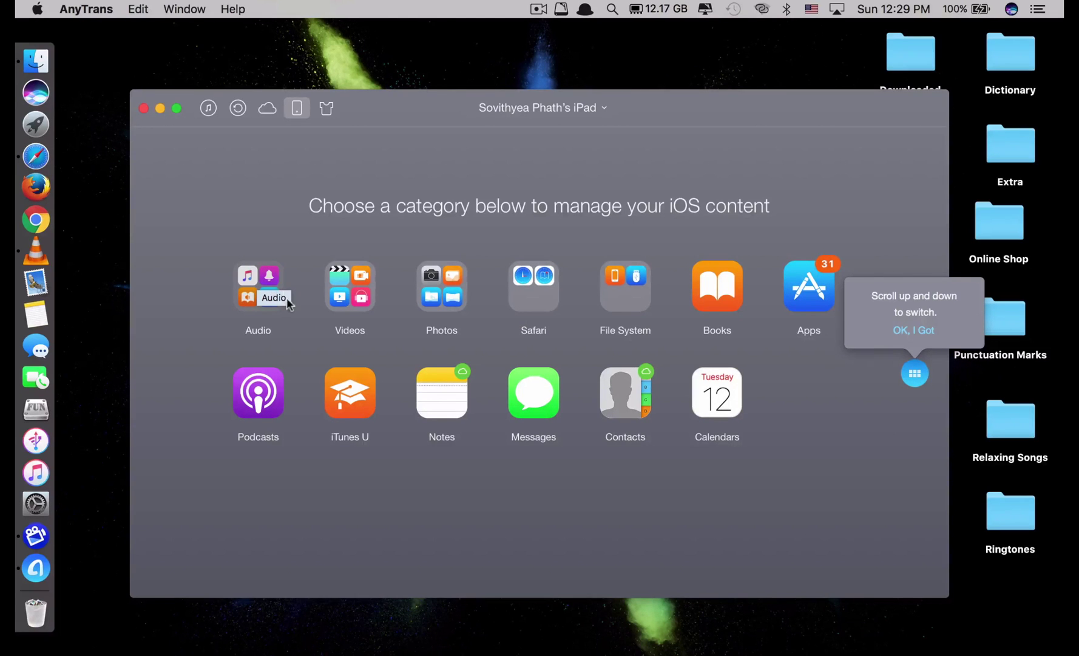
left_click(258, 284)
left_click(258, 389)
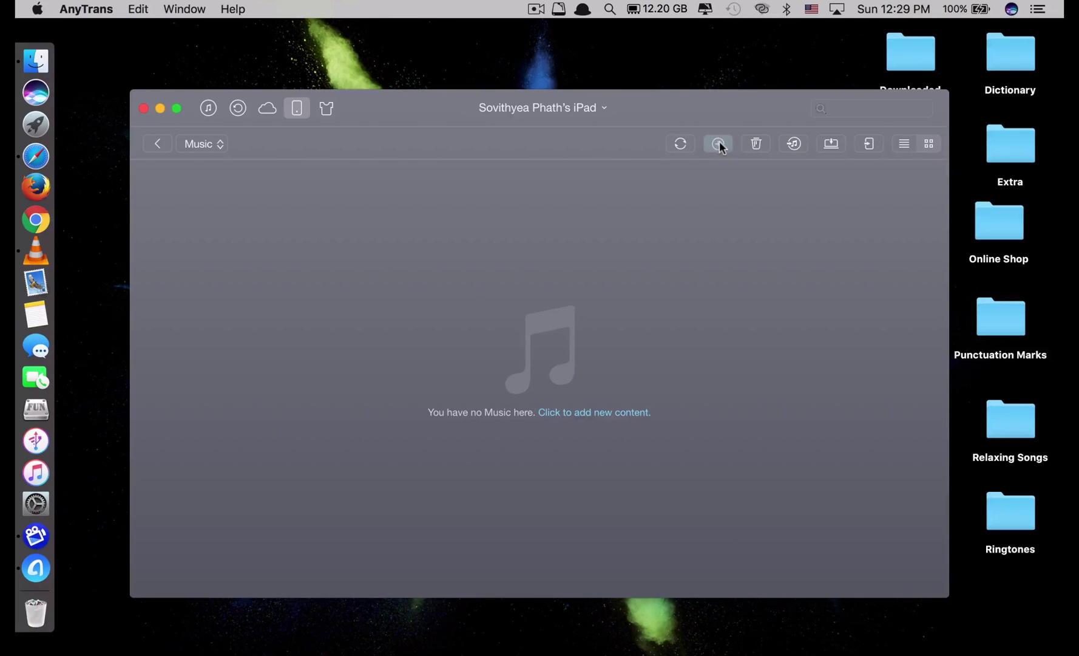
Add four mp3s from Testing Songs to the iPad, then close AnyTrans
left_click(719, 143)
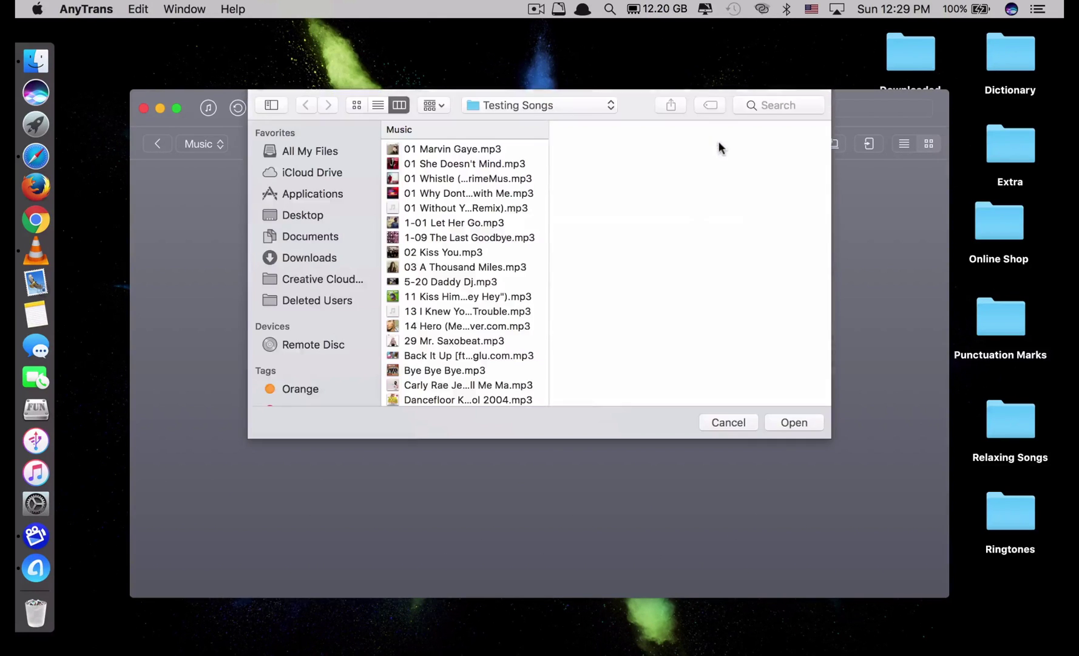
left_click(452, 148)
key("shift+Down")
key("shift+Down")
key("shift+Down")
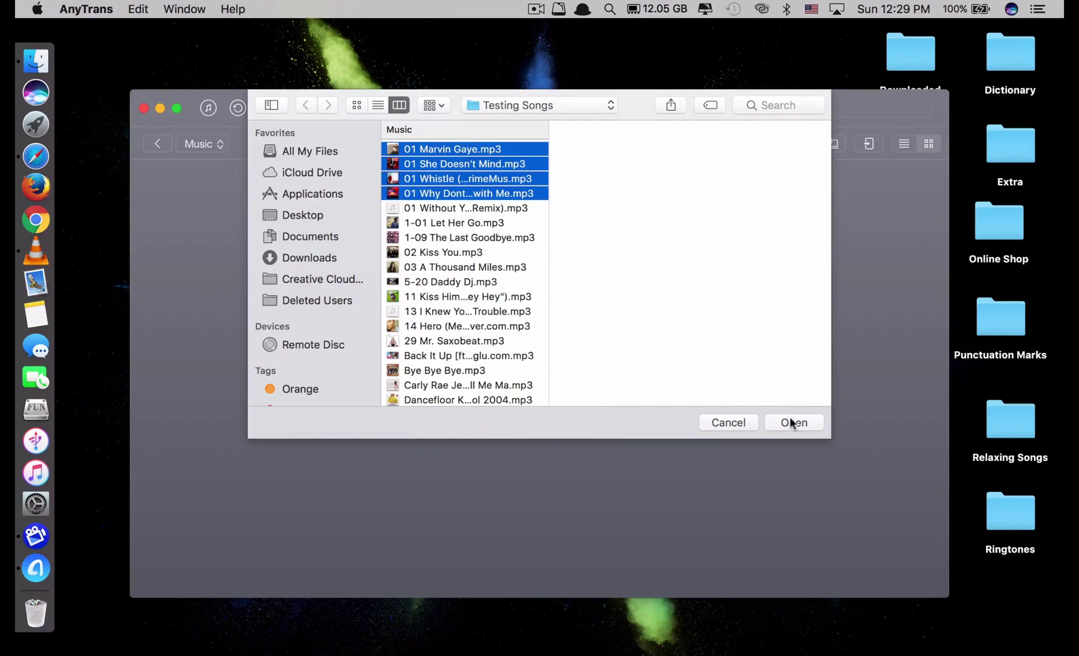
left_click(790, 422)
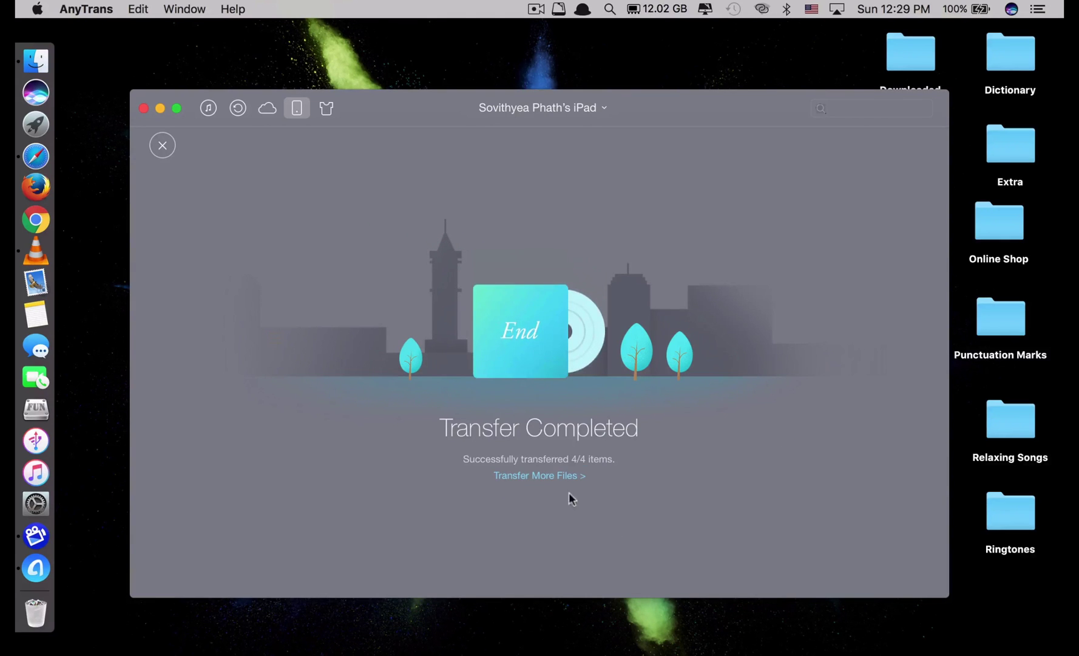
left_click(563, 480)
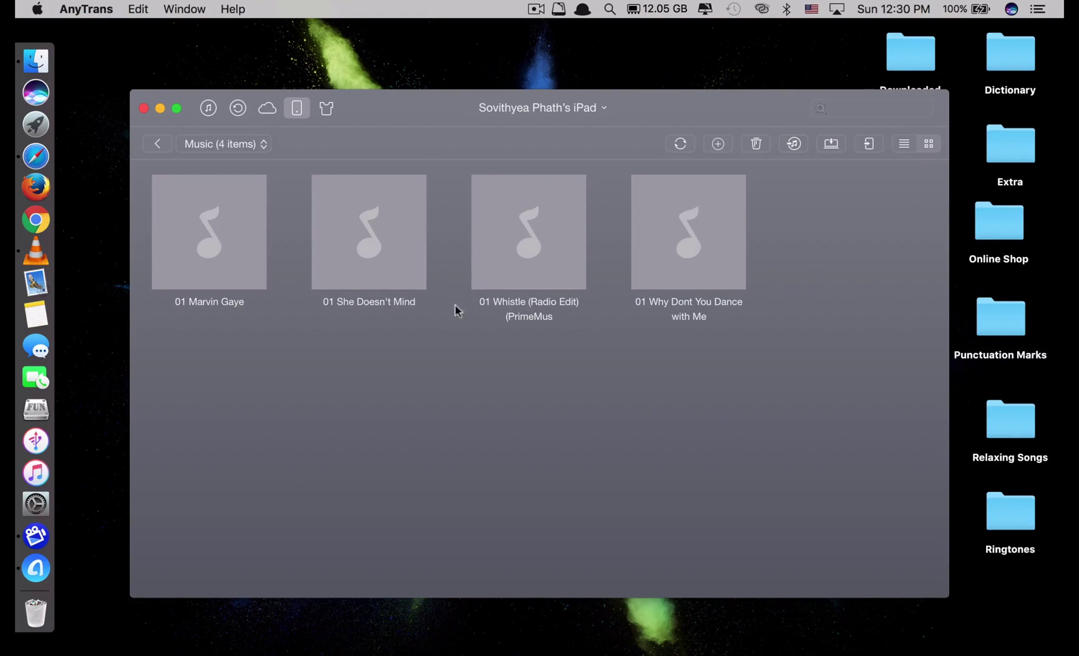
left_click(143, 108)
Launch WALTR 2 from the second Launchpad page
key("F4")
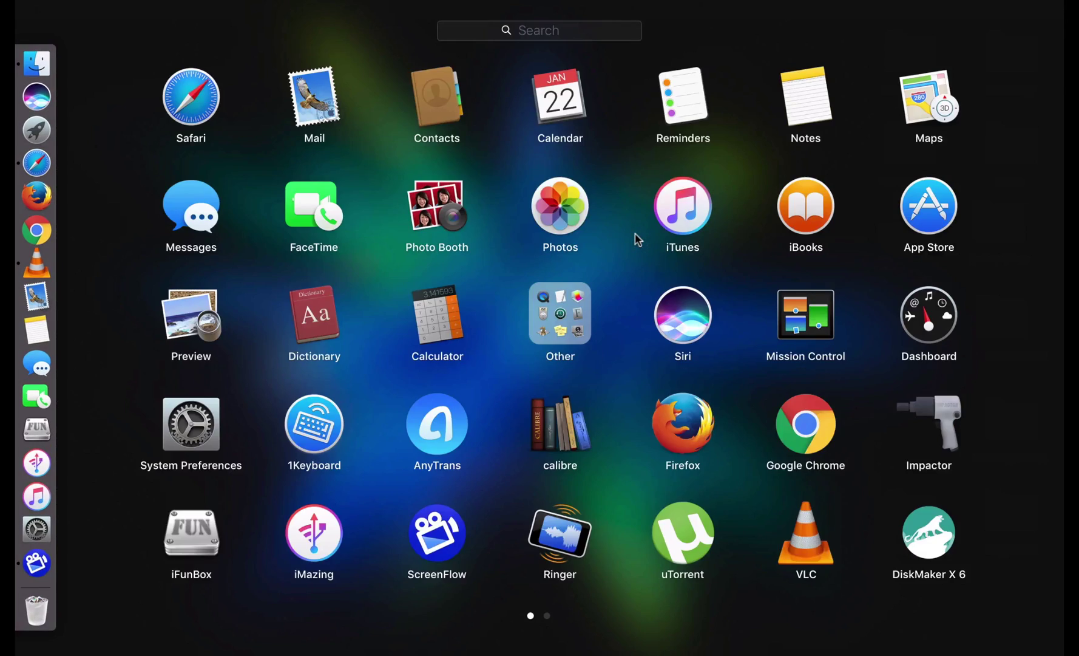
scroll(637, 239, "right", 5)
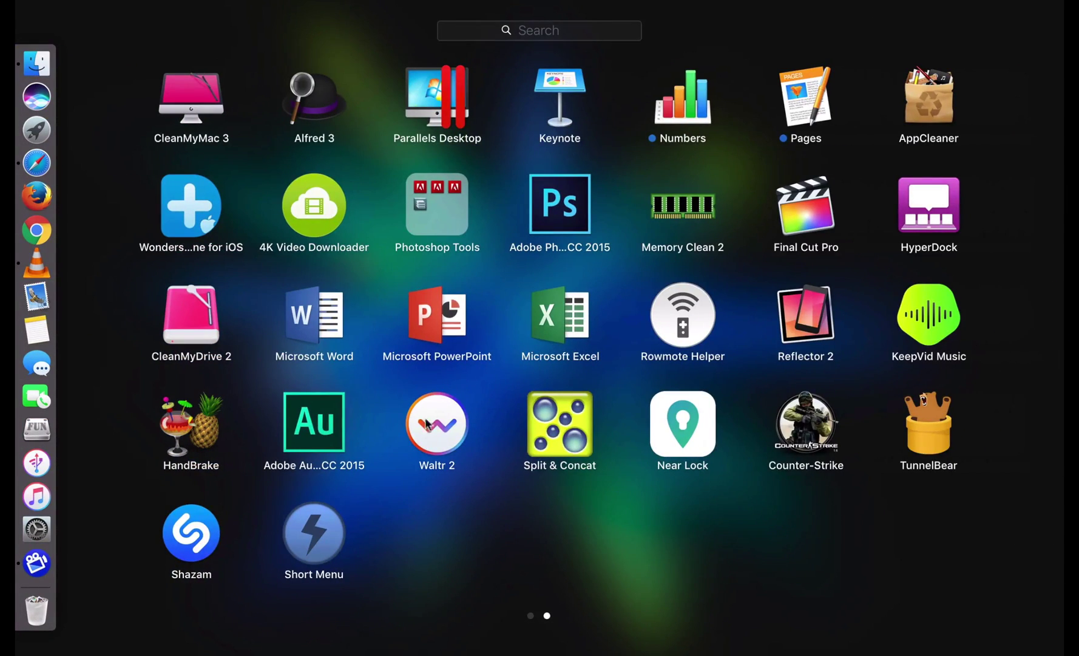
left_click(432, 432)
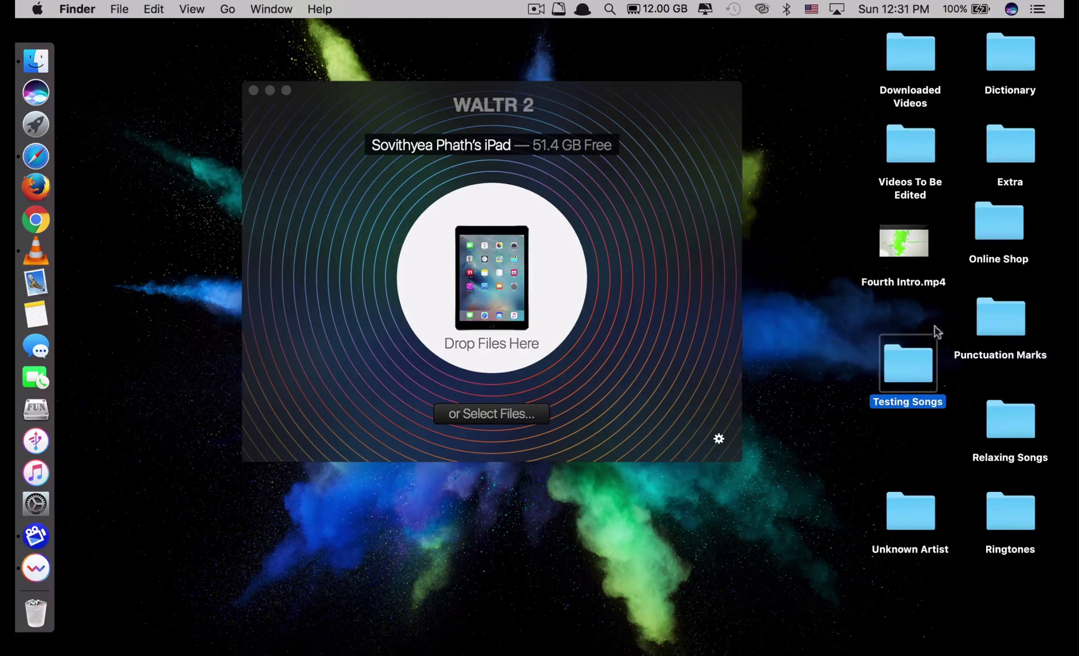
Drop eight Testing Songs mp3s, starting with 5-20 Daddy Dj.mp3, onto WALTR 2
double_click(905, 361)
left_click_drag(167, 34, 710, 84)
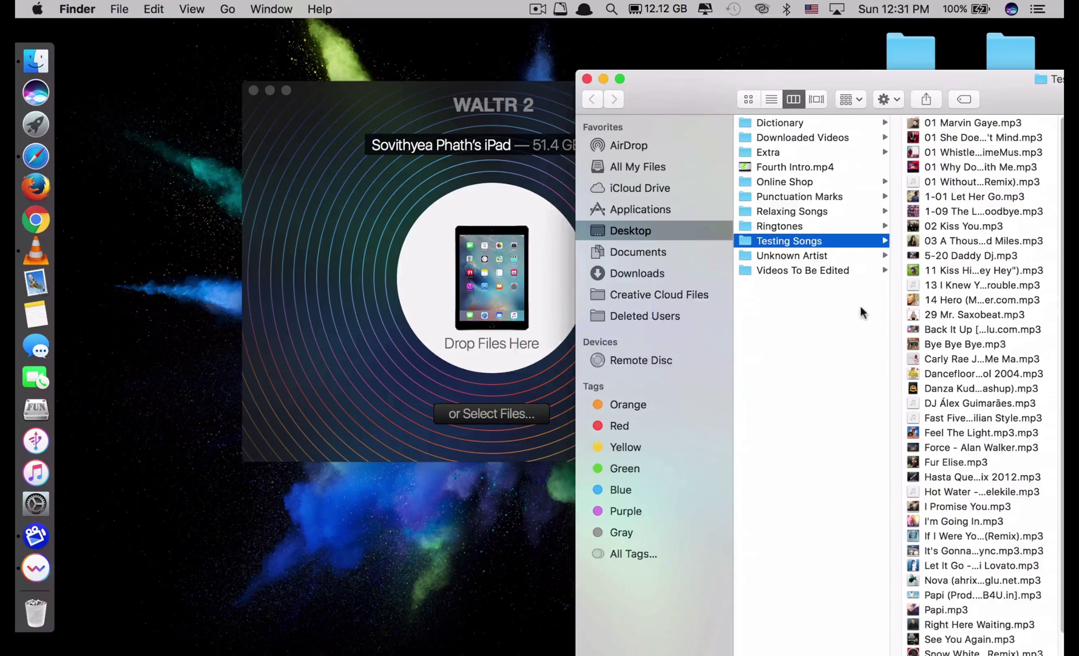
left_click(949, 256)
key("shift+Down")
key("shift+Down")
key("shift+Down")
left_click_drag(759, 80, 860, 78)
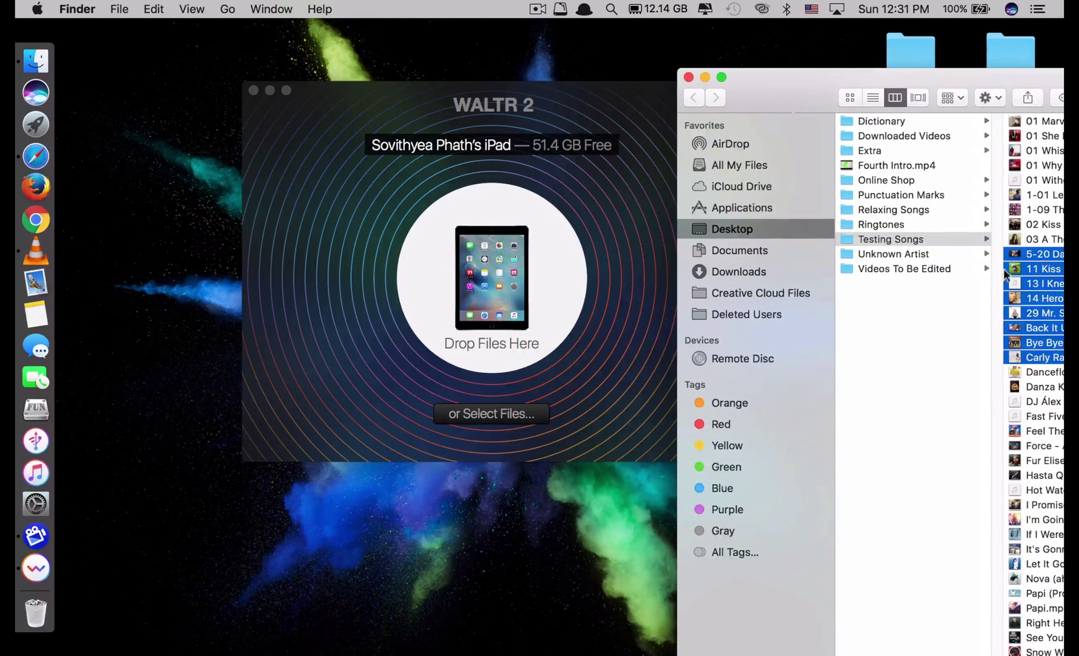
left_click_drag(1025, 270, 468, 256)
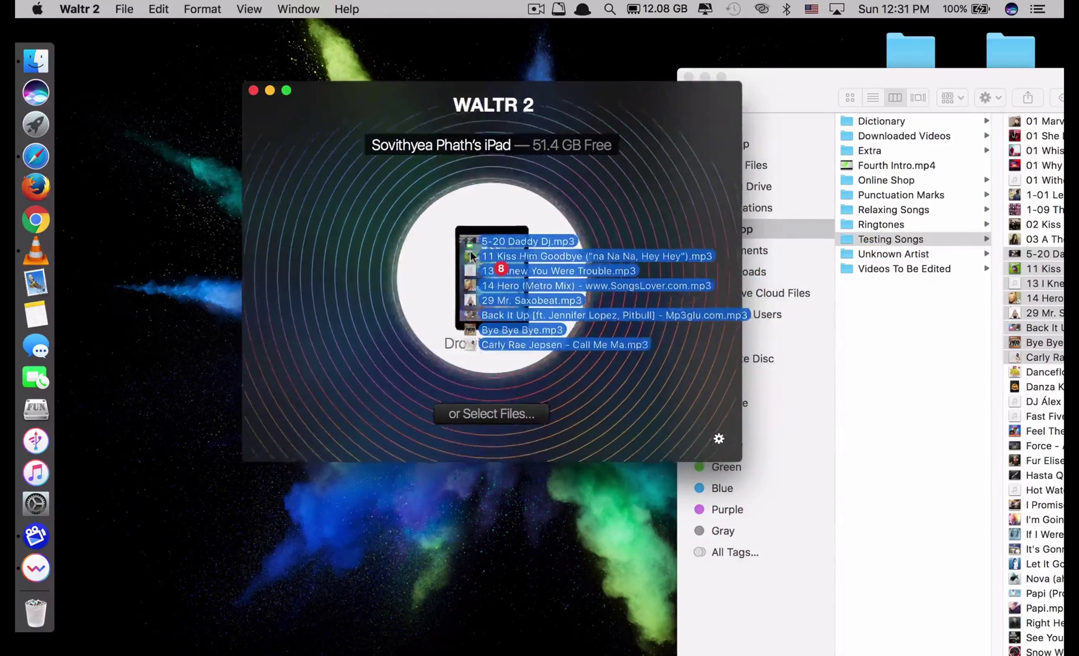
left_click_drag(468, 256, 465, 257)
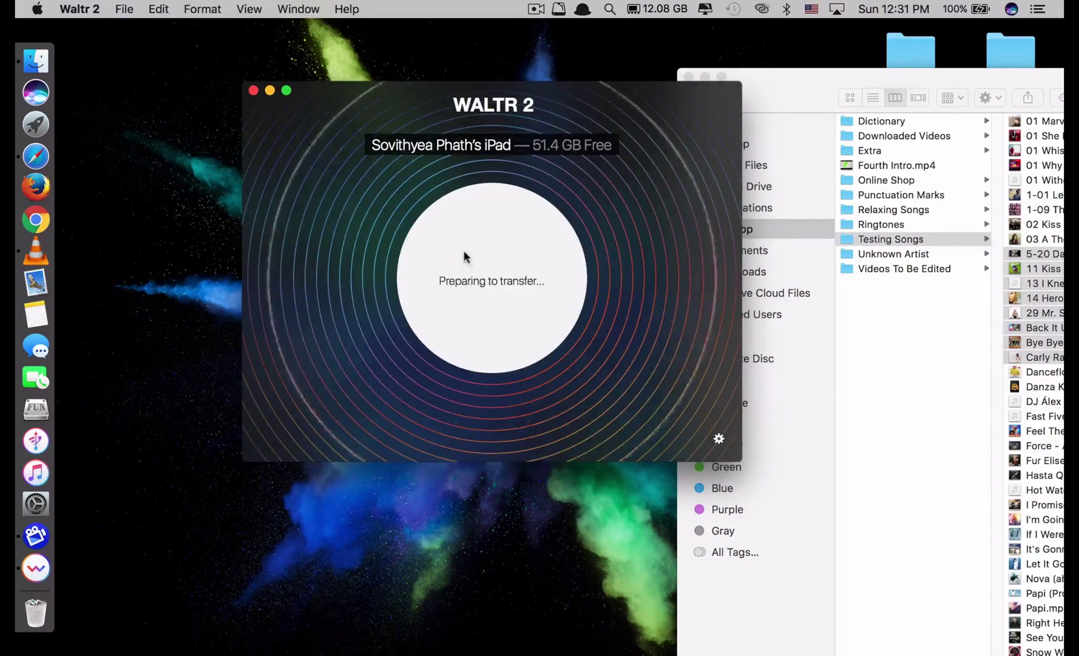